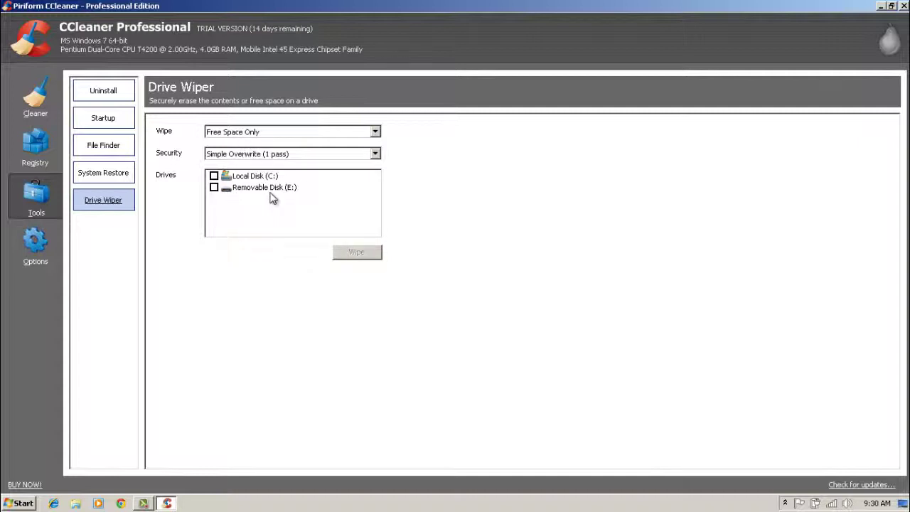
- Review CCleaner's wipe options, keep Free Space Only, and close CCleaner
click(285, 133)
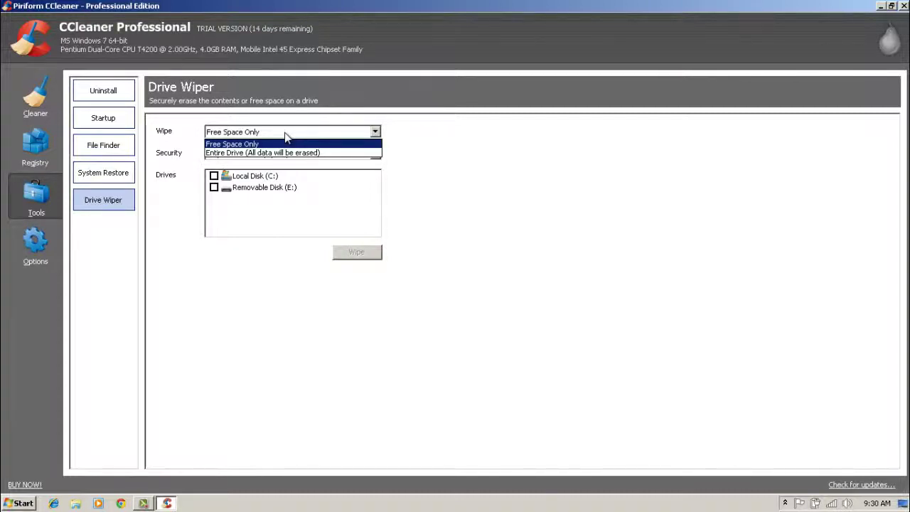
click(451, 197)
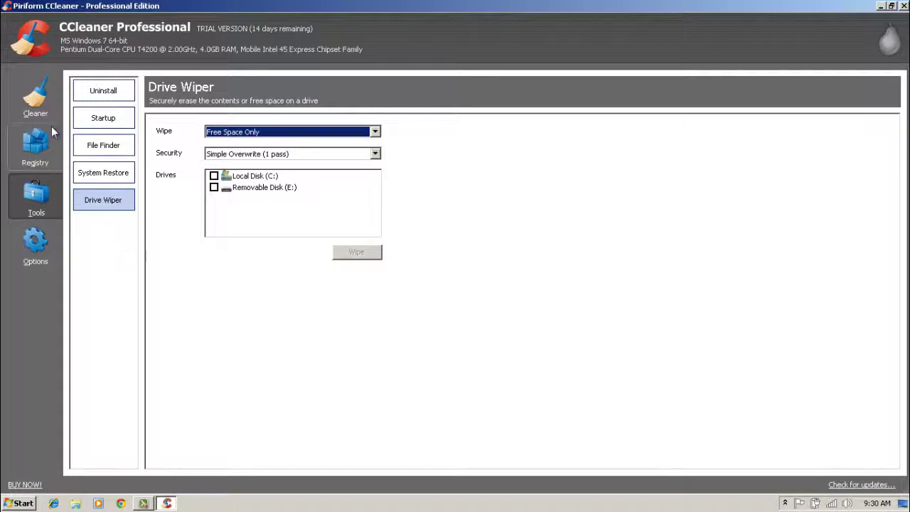
click(904, 6)
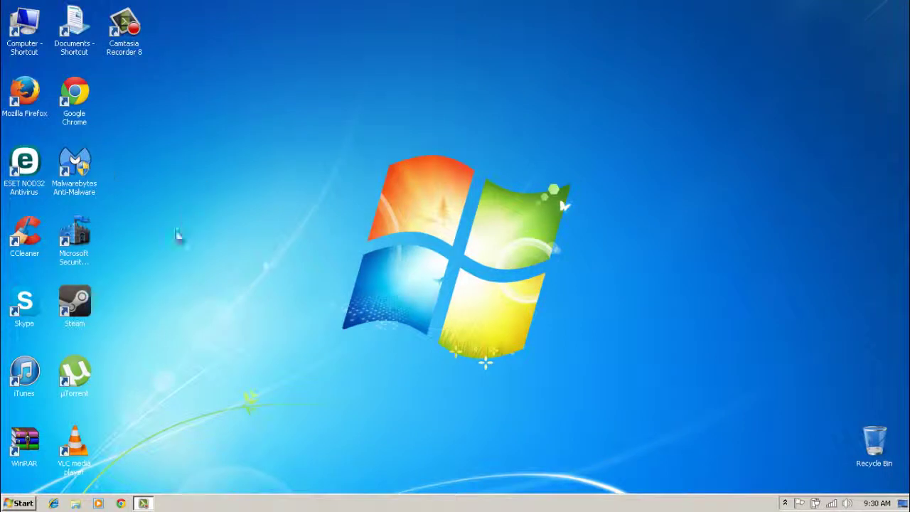
- Launch ESET NOD32 Antivirus 7 from its desktop shortcut to reach the Home page
double_click(32, 163)
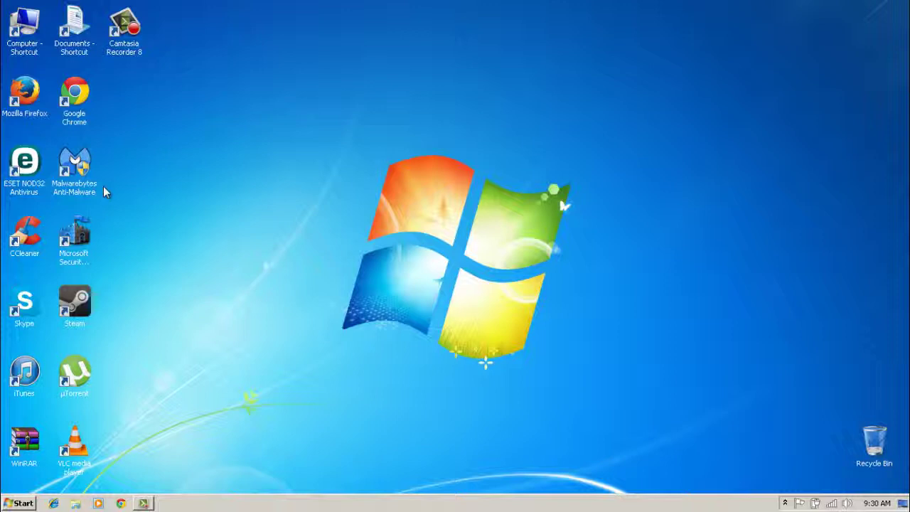
double_click(23, 164)
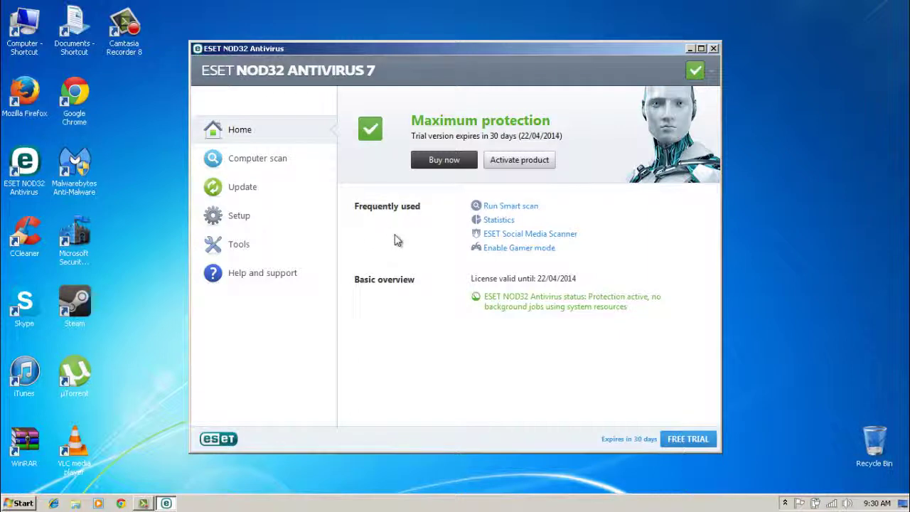
- Run a Smart scan of the local disks and show its progress in a new window
click(273, 162)
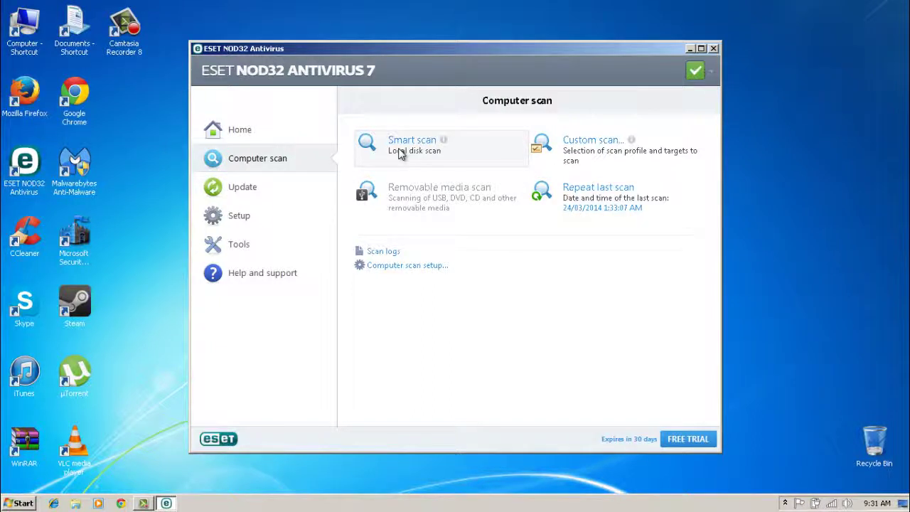
click(400, 153)
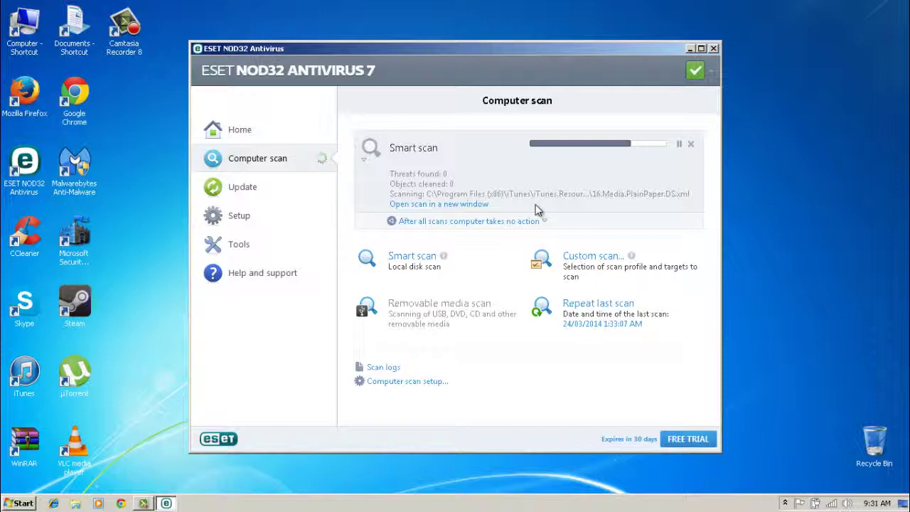
click(455, 204)
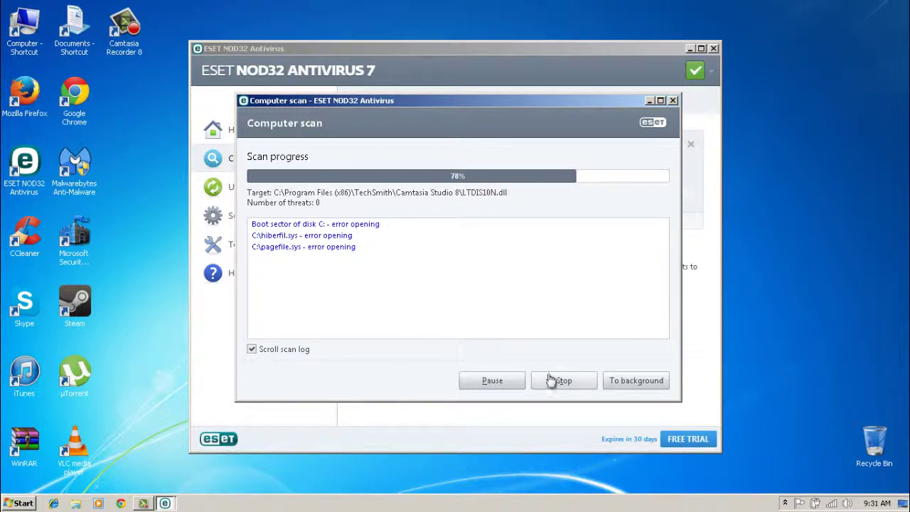
- Close the scan window, minimize and restore ESET, then view the Setup protection overview
click(649, 100)
click(688, 48)
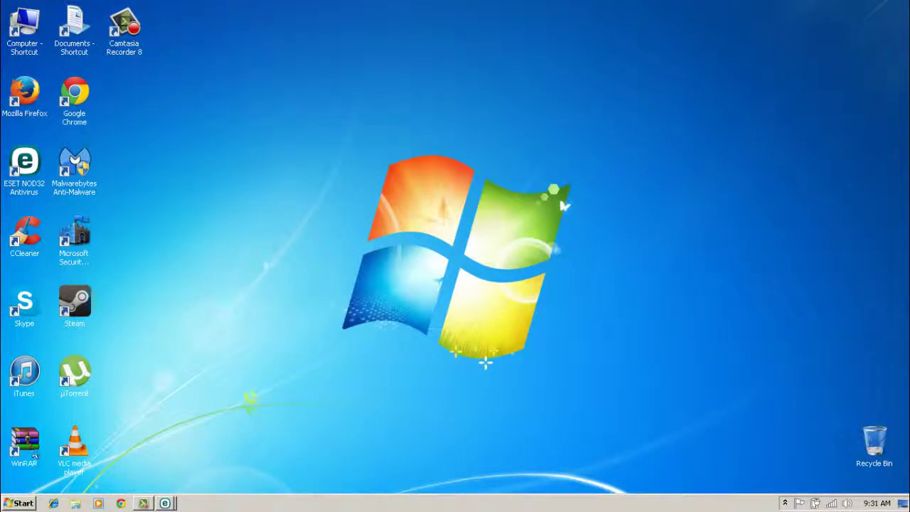
mouse_move(165, 501)
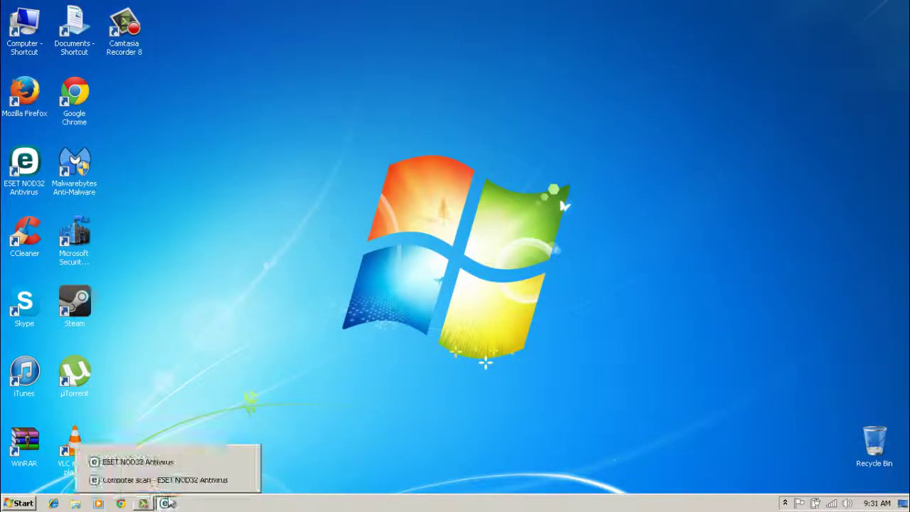
click(177, 461)
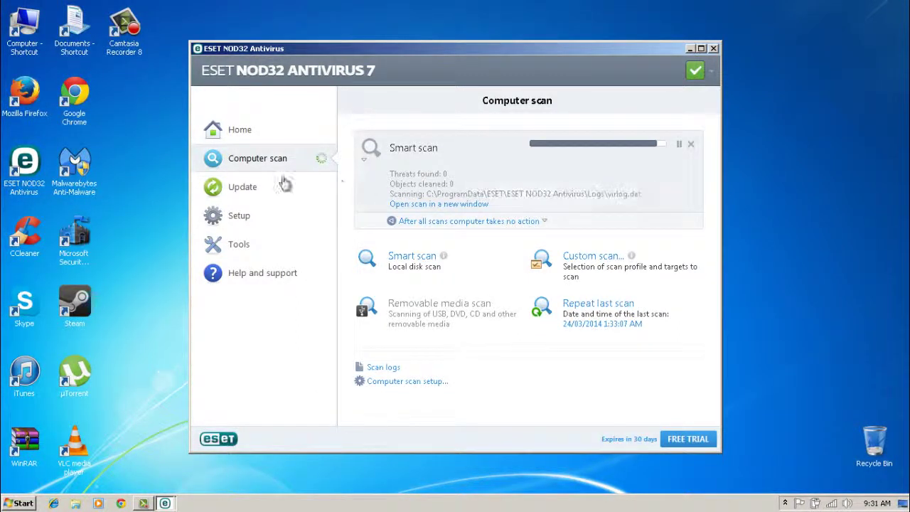
click(229, 218)
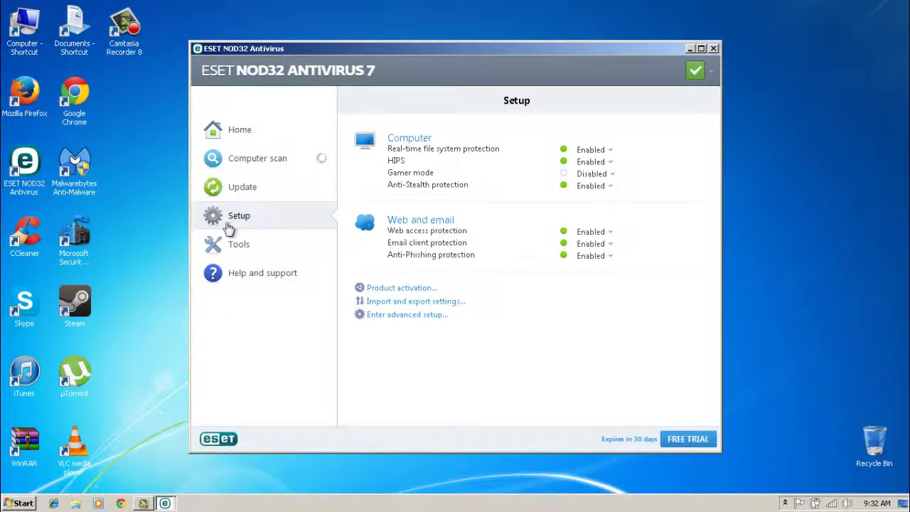
- Reopen the running Smart scan in its own window, scroll its log, then close it
click(248, 131)
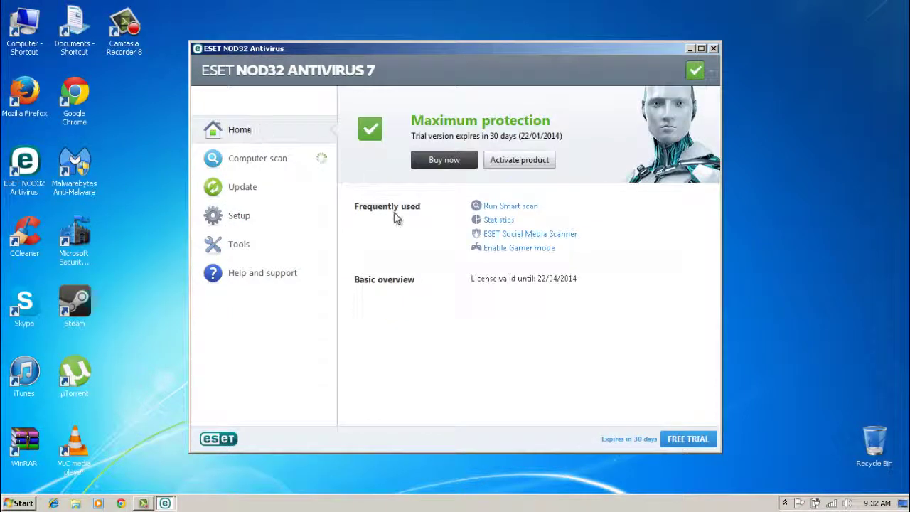
click(290, 160)
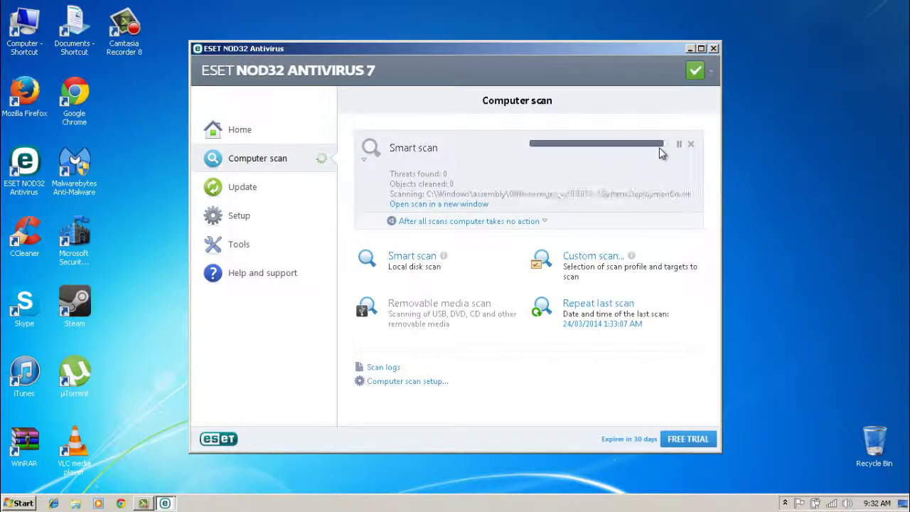
click(465, 204)
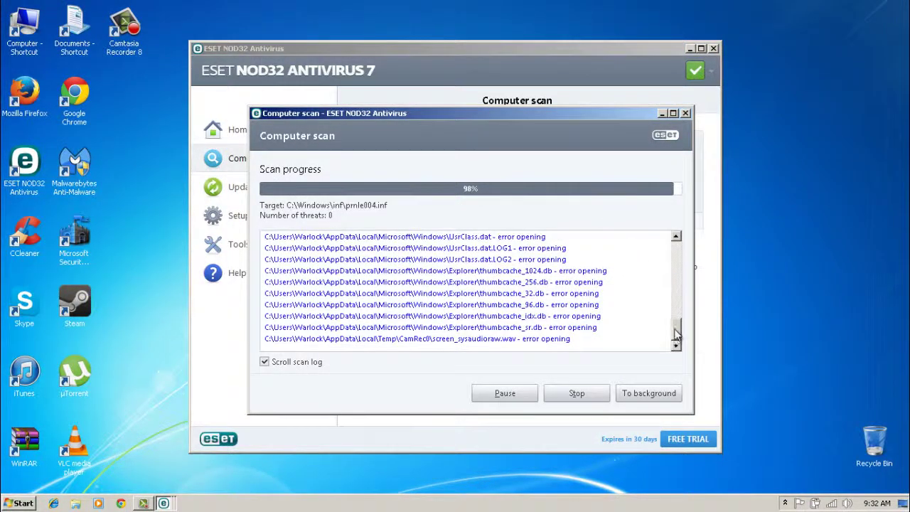
drag(676, 334, 593, 315)
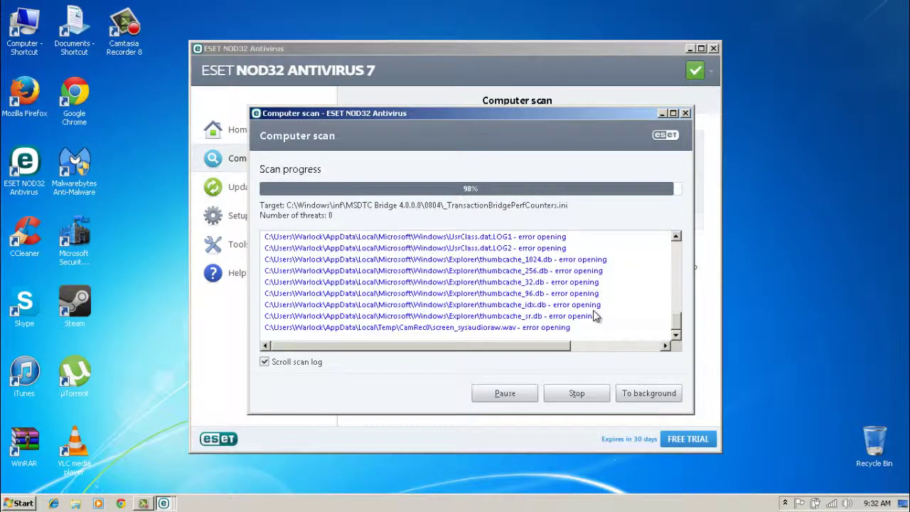
click(685, 113)
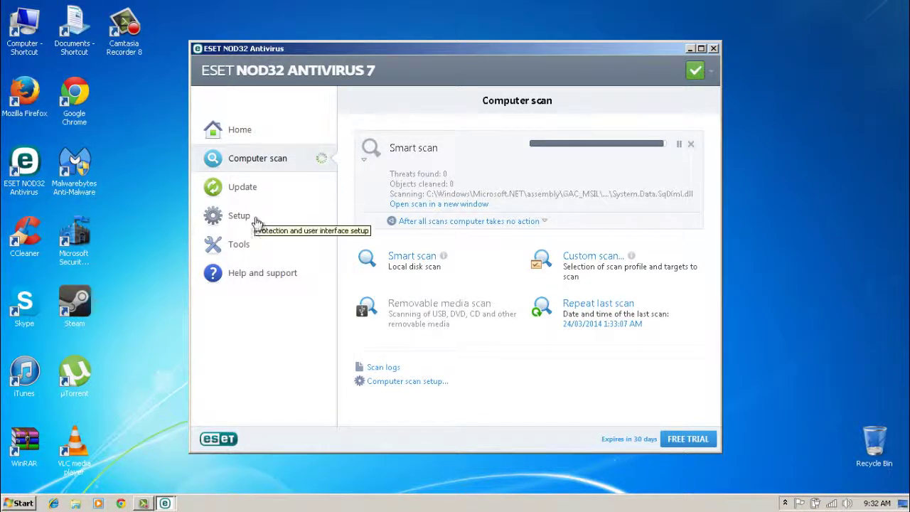
- Check the empty Quarantine list under Tools, then return to the running scan's progress
click(253, 246)
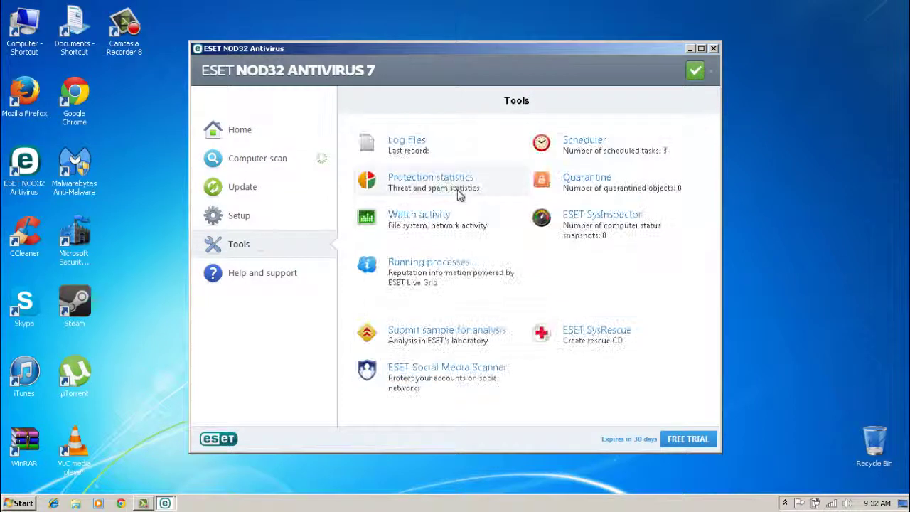
click(584, 183)
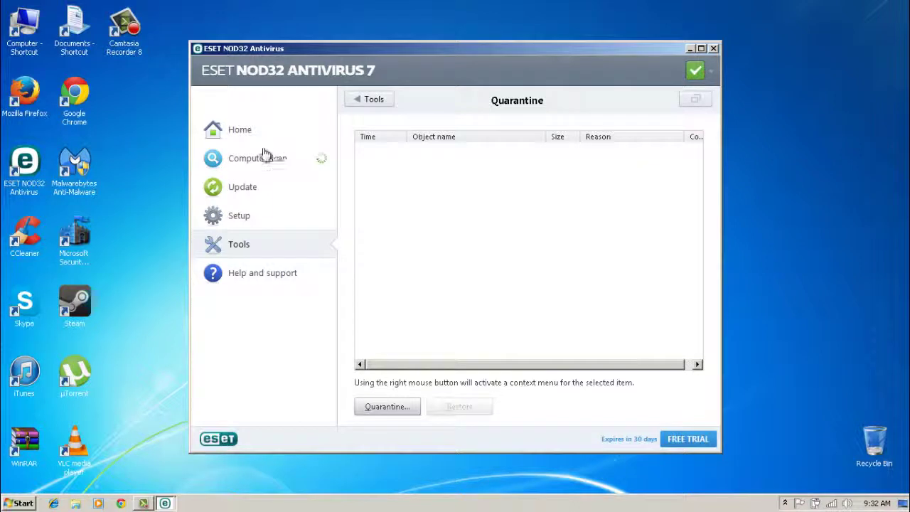
click(243, 135)
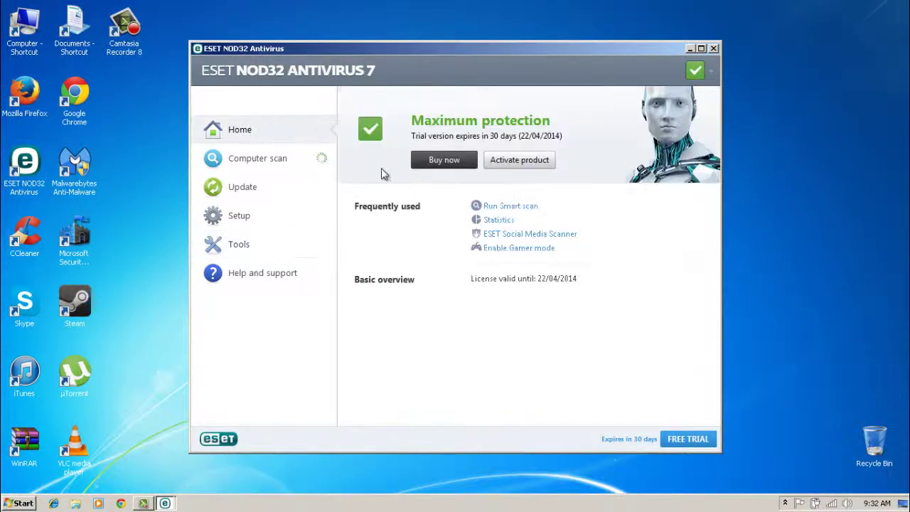
click(288, 162)
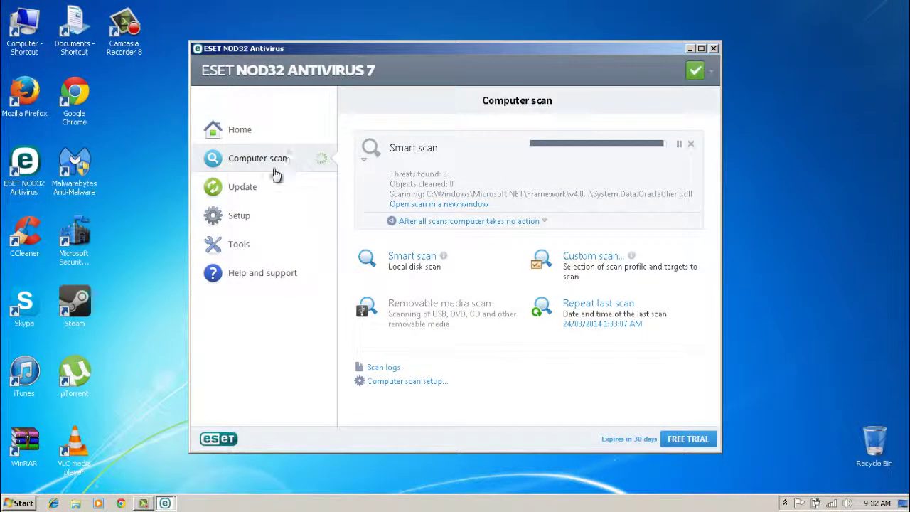
- View the Protection statistics graph under Tools, then return to the Home page
click(238, 244)
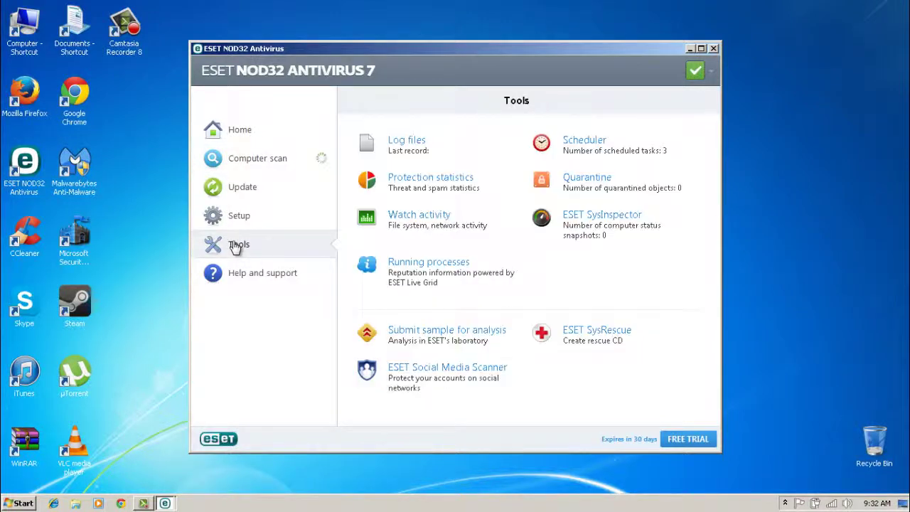
click(431, 179)
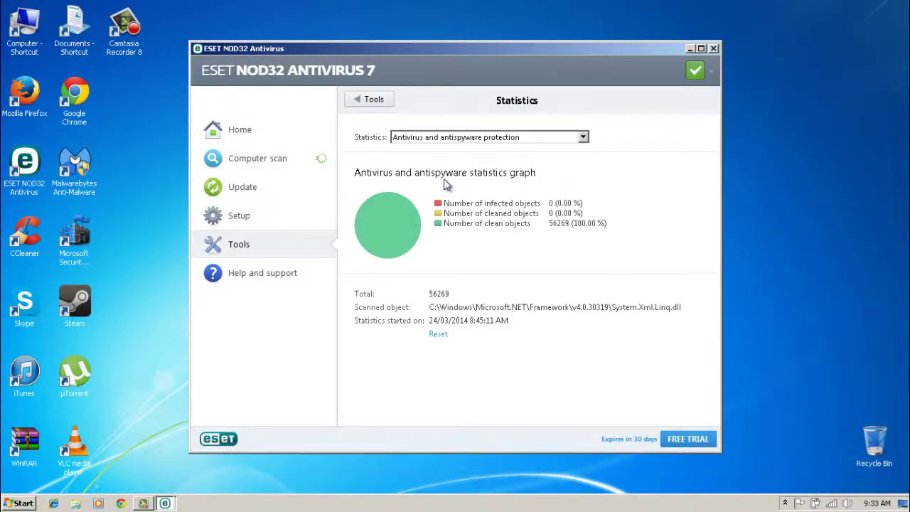
click(258, 129)
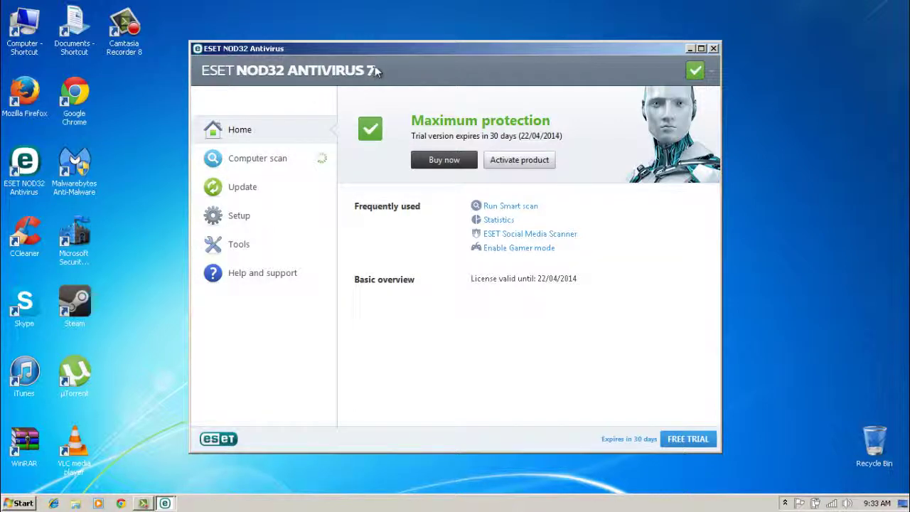
- Check the running Smart scan, minimize ESET, and launch Camtasia Recorder 8
click(261, 162)
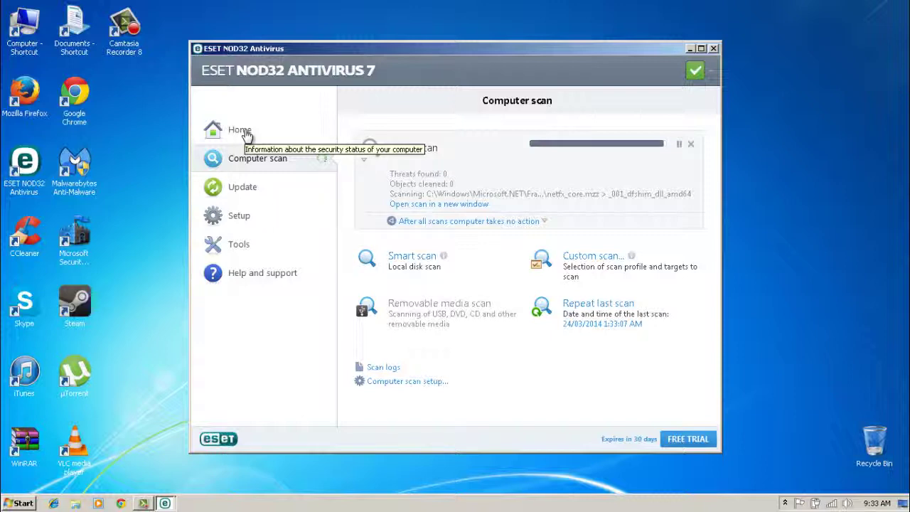
click(690, 49)
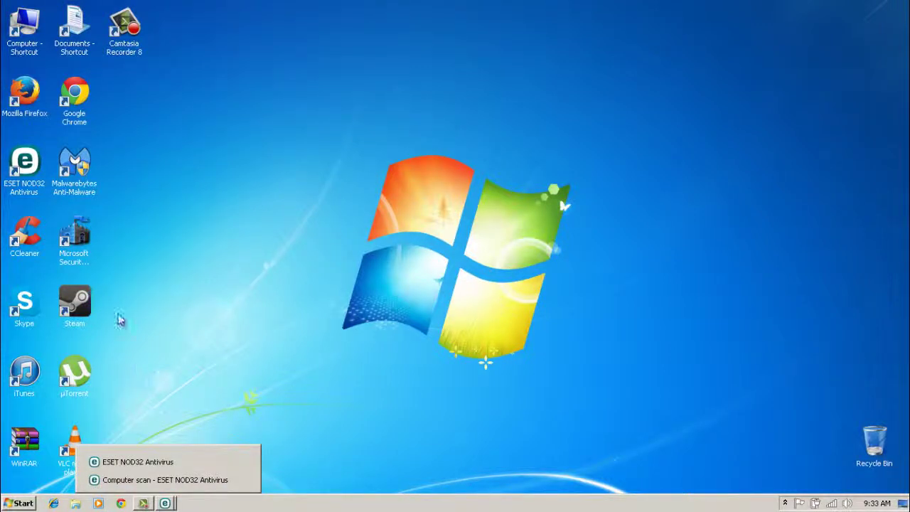
double_click(125, 47)
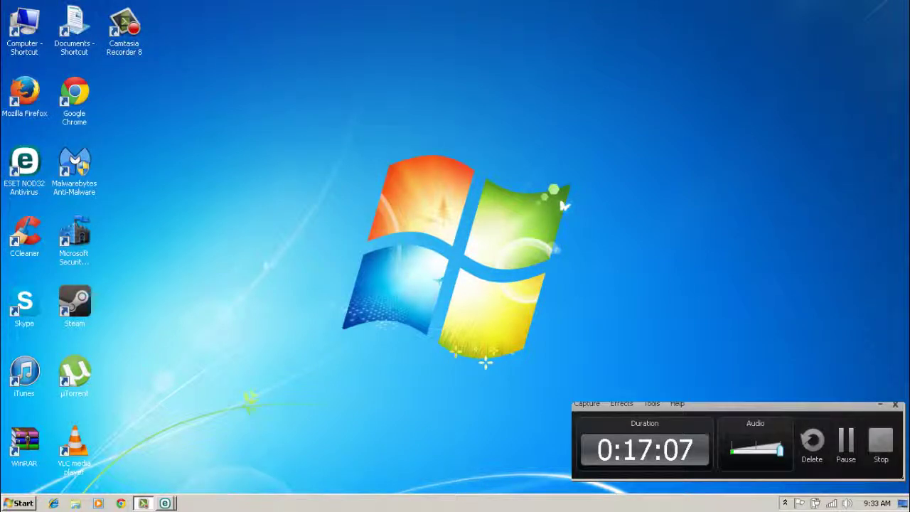
- Open and close the recorder's Tools menu without launching anything, then minimize the Camtasia Recorder toolbar
click(650, 404)
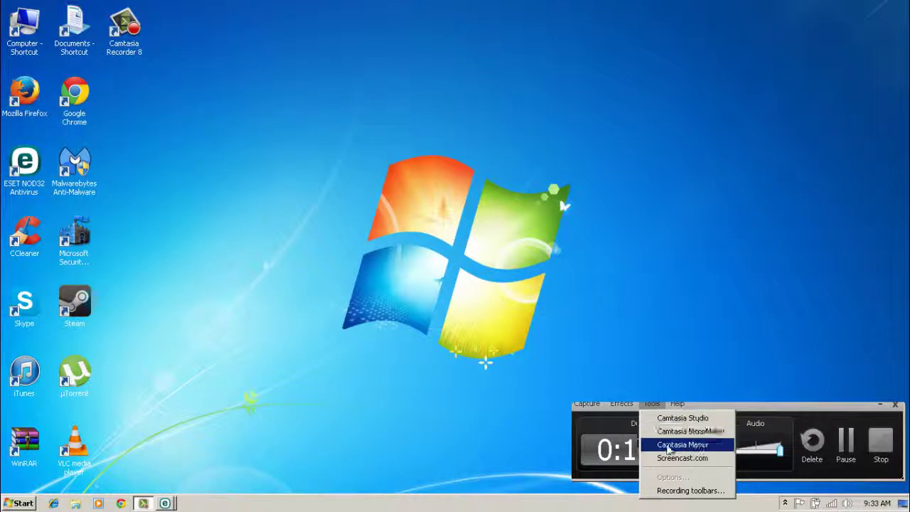
click(656, 355)
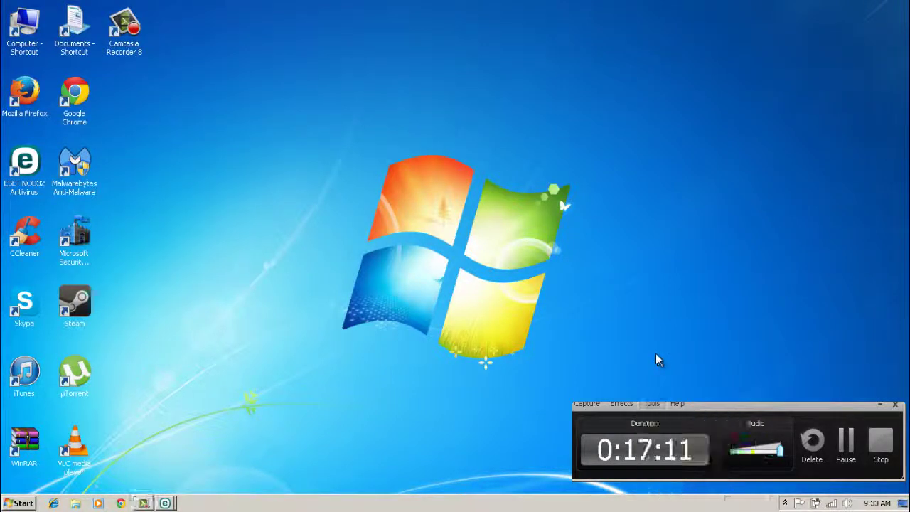
click(880, 404)
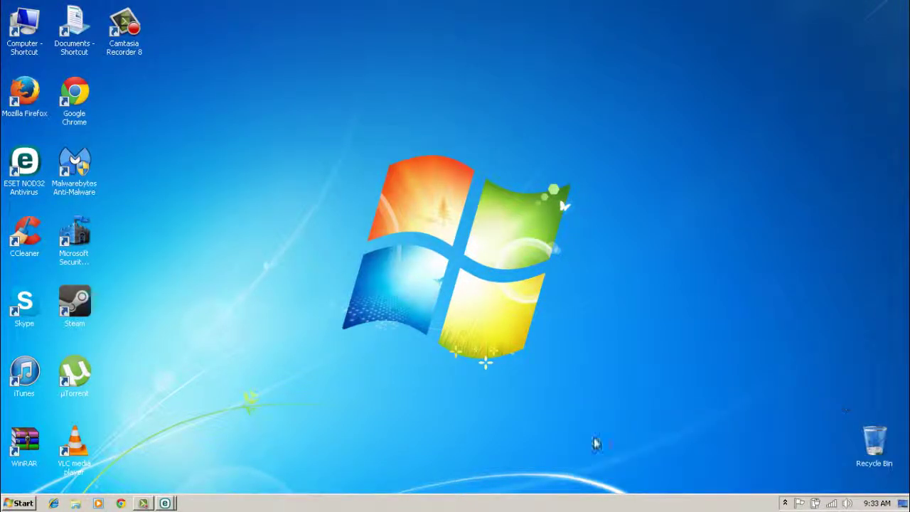
- Restore ESET from the taskbar and look over the finished-scan notification's options without choosing any
mouse_move(166, 502)
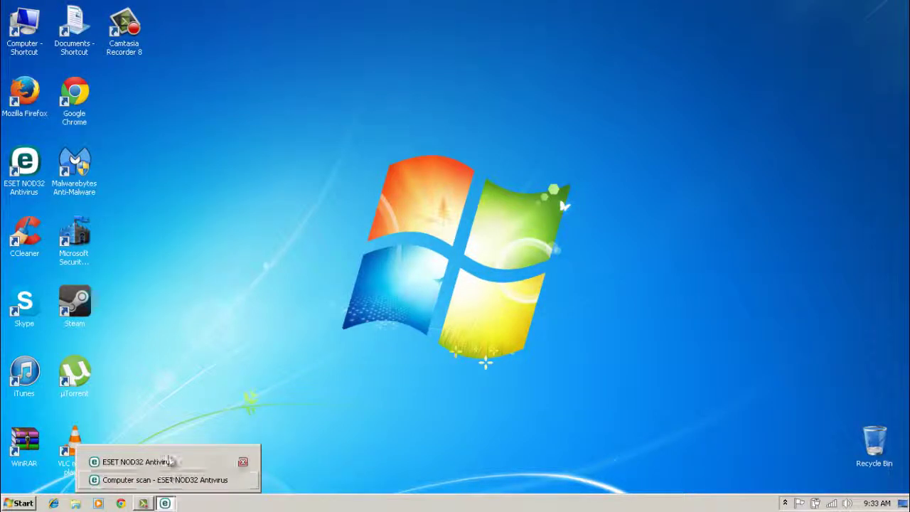
click(169, 460)
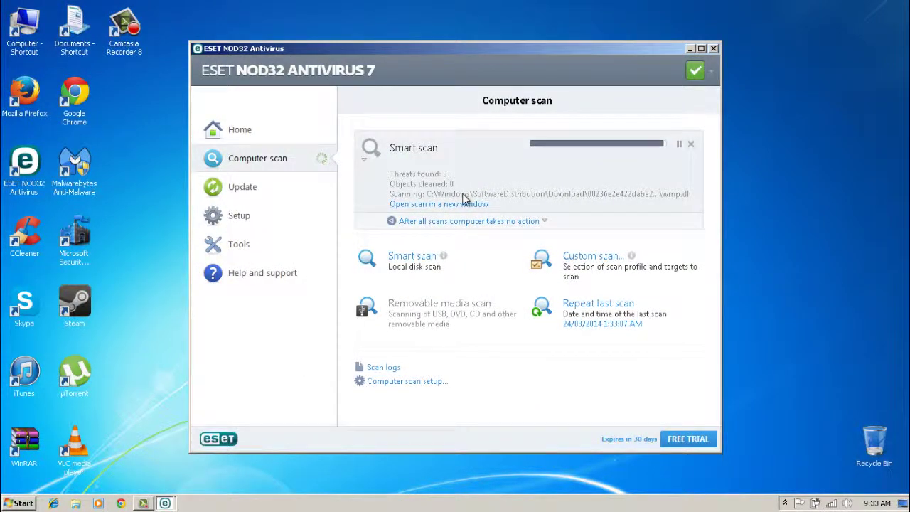
click(143, 502)
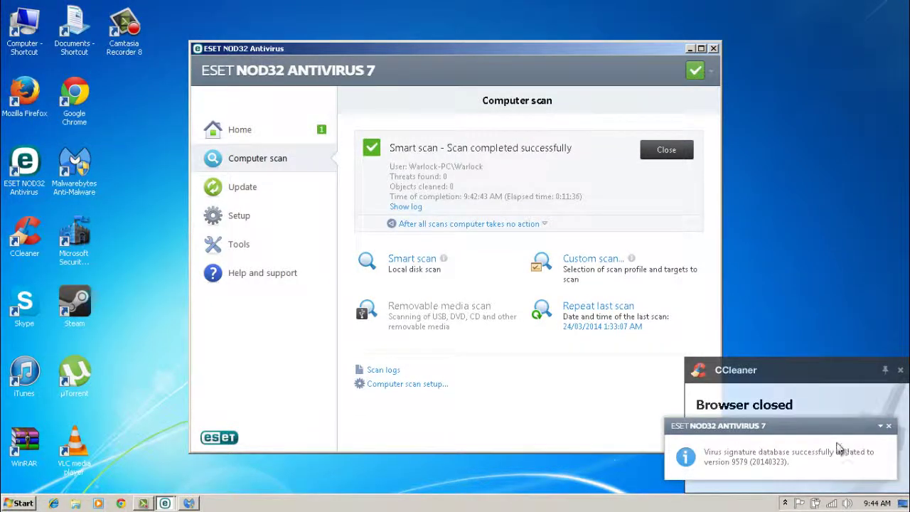
click(880, 426)
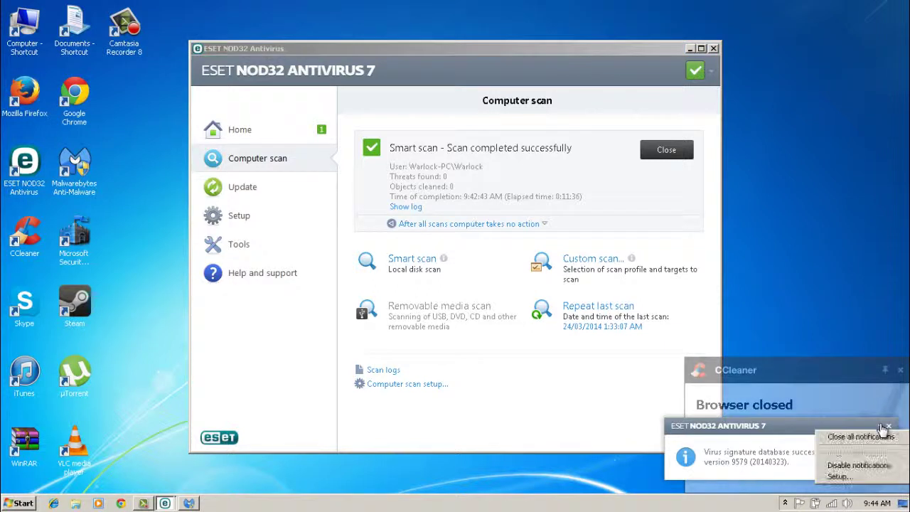
click(821, 377)
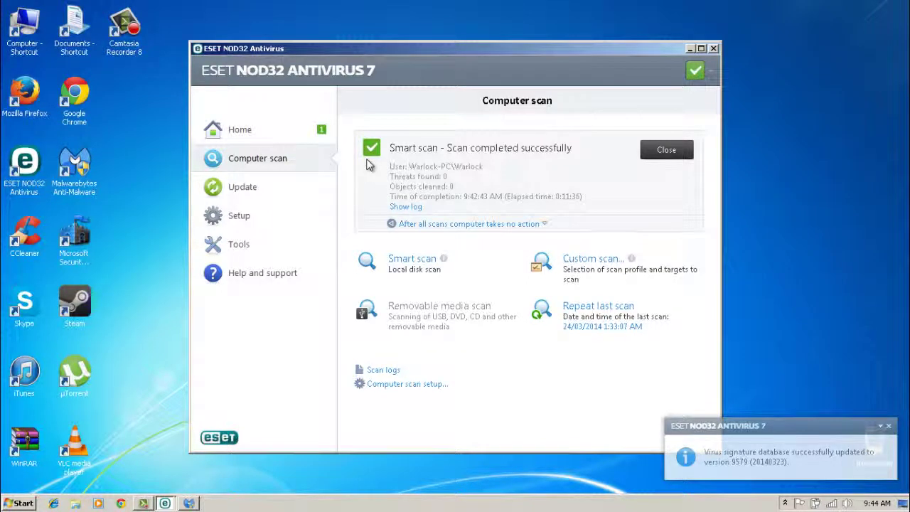
- Close ESET from Home and dismiss the Smart scan summary: 0 infected of 130806 objects
click(257, 130)
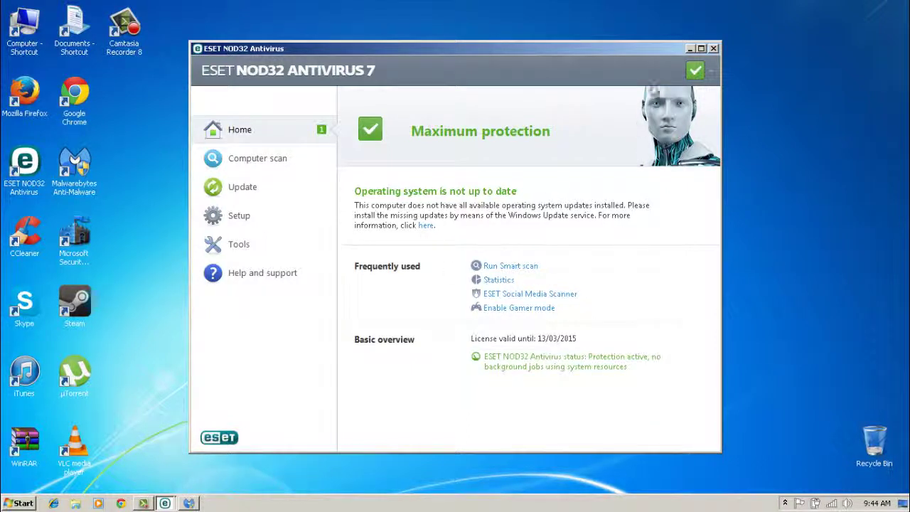
click(711, 49)
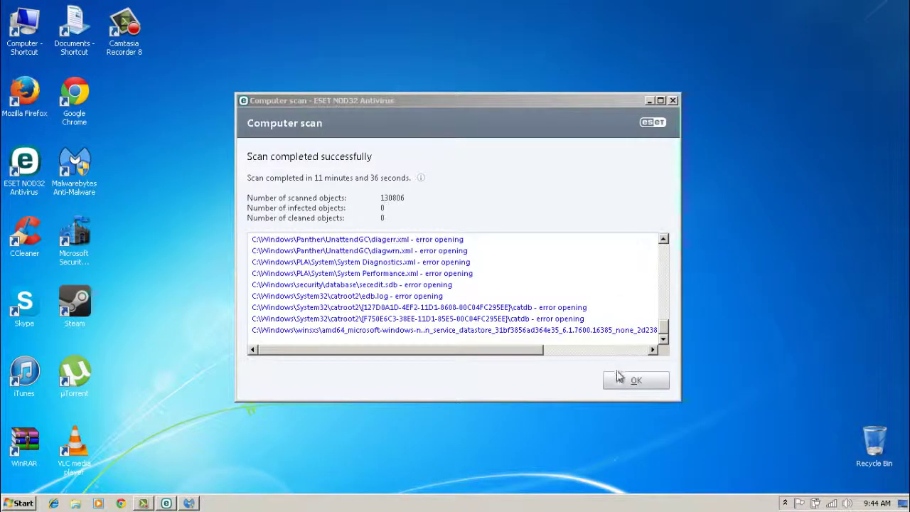
click(626, 390)
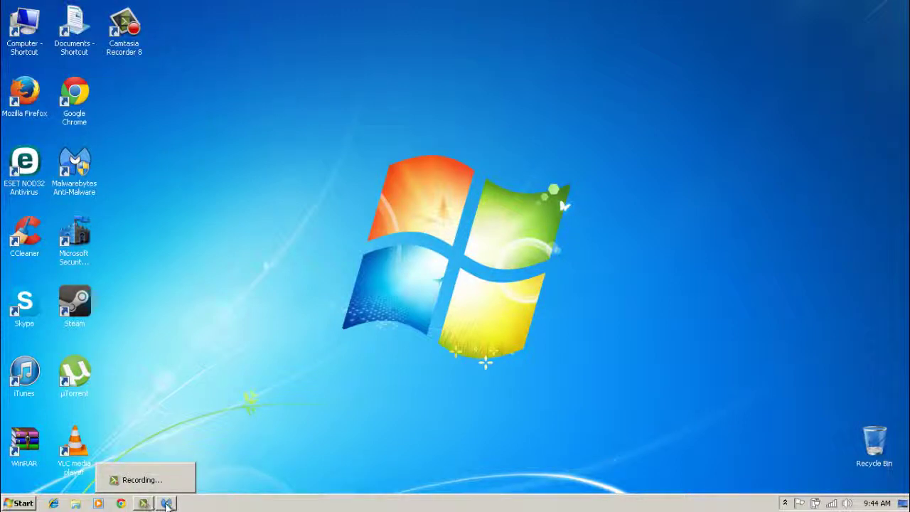
- Open the Windows 7 Start menu listing recent programs like ESET NOD32 Antivirus and Camtasia Studio 8
mouse_move(169, 504)
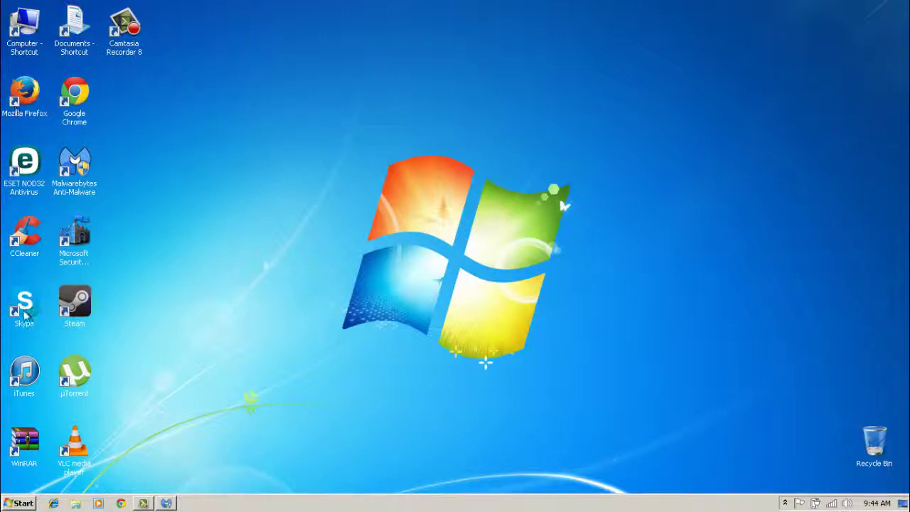
click(8, 504)
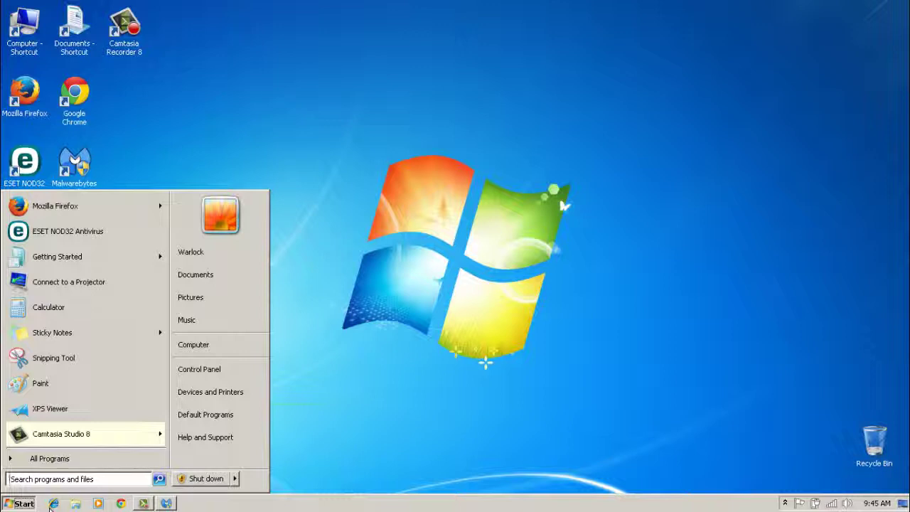
- Search the Start menu for 'msconfig' and launch the System Configuration utility
text(ms)
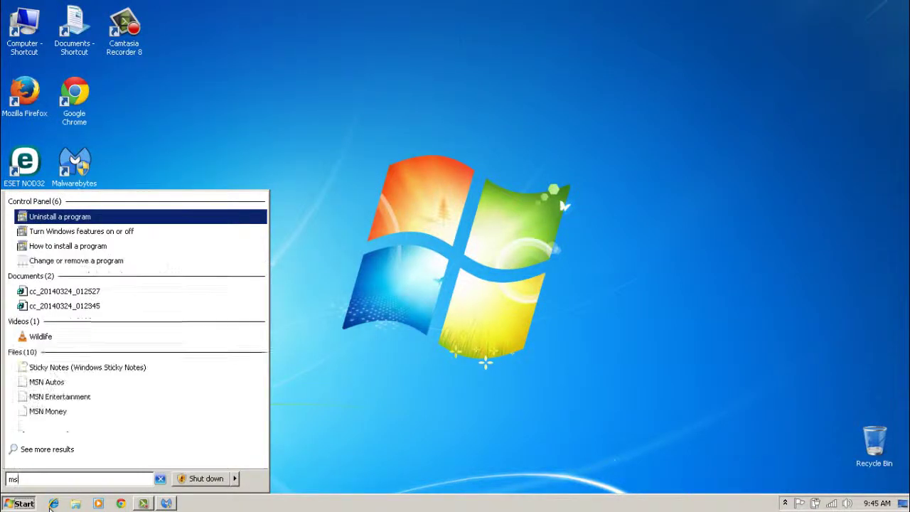
key(BackSpace)
key(BackSpace)
text(ms)
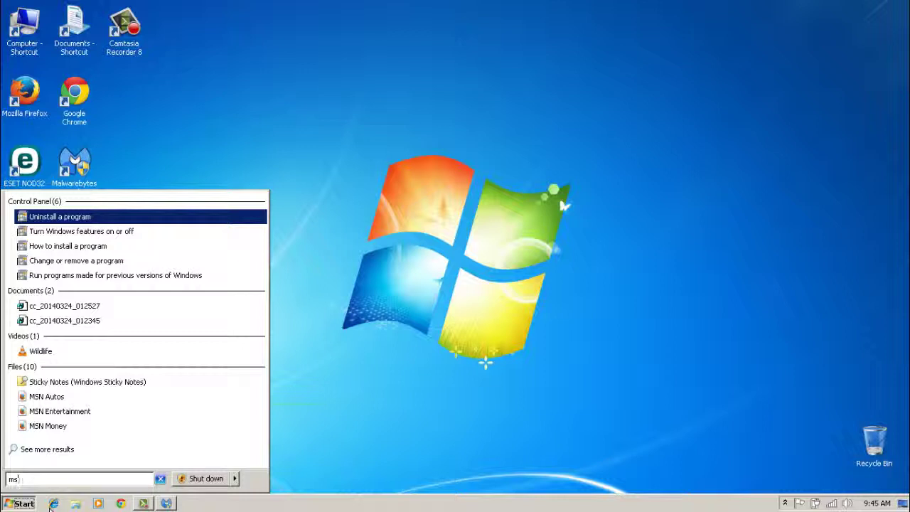
text(config)
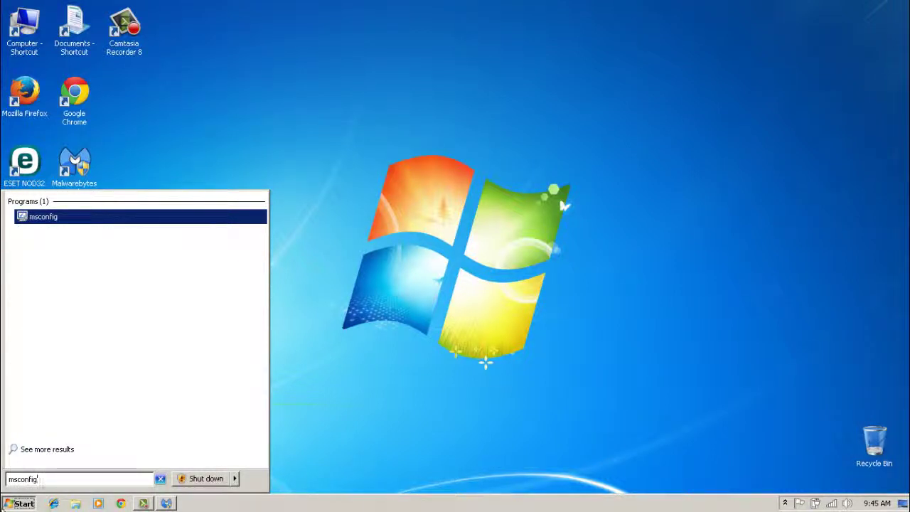
click(68, 221)
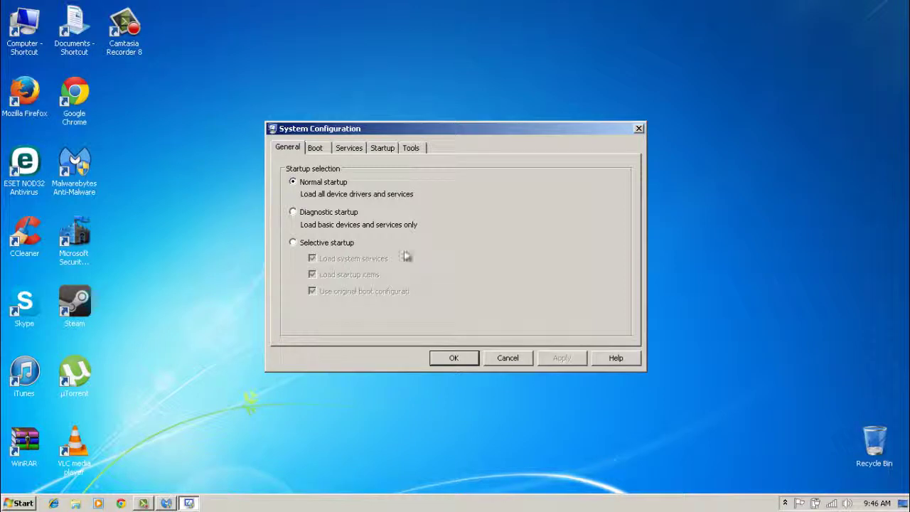
- Review the Boot and Startup tabs, selecting the ESET startup entry
click(316, 150)
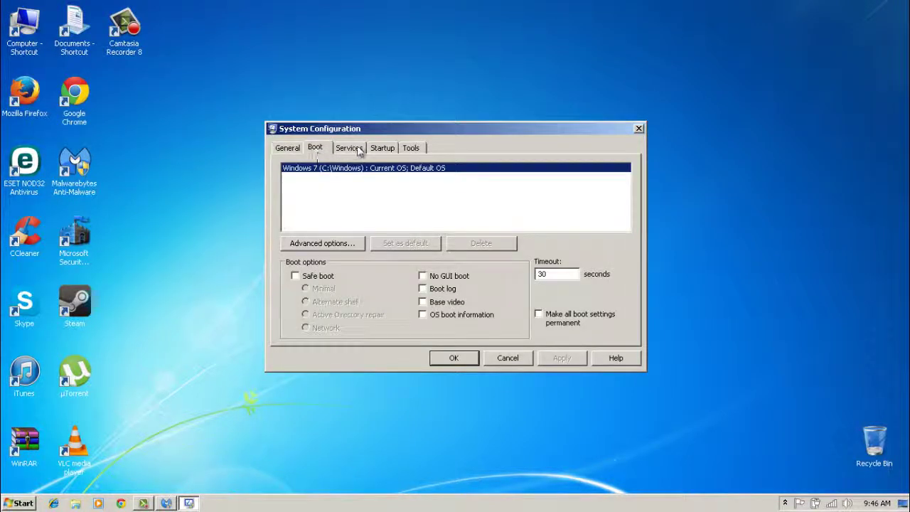
click(387, 151)
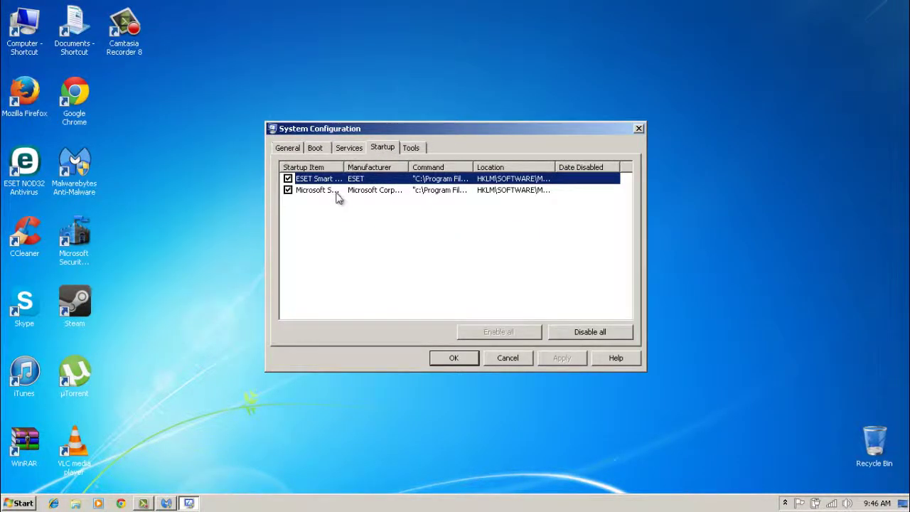
click(357, 219)
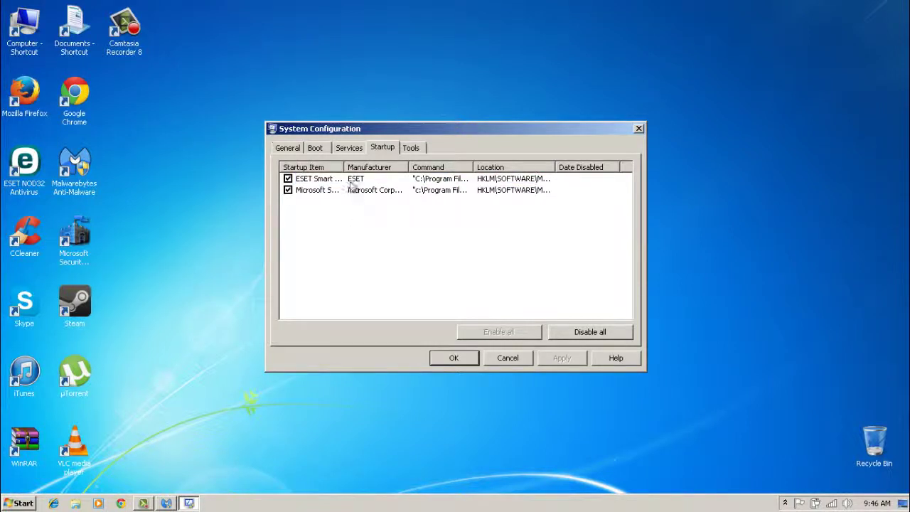
- Sort the Services list alphabetically by service name and browse from ActiveX Installer downward
click(344, 149)
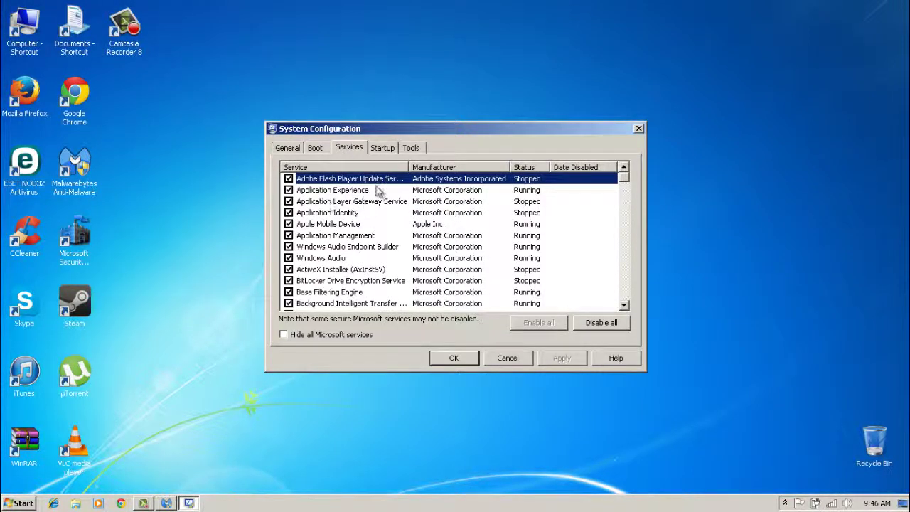
key(Down)
key(Down)
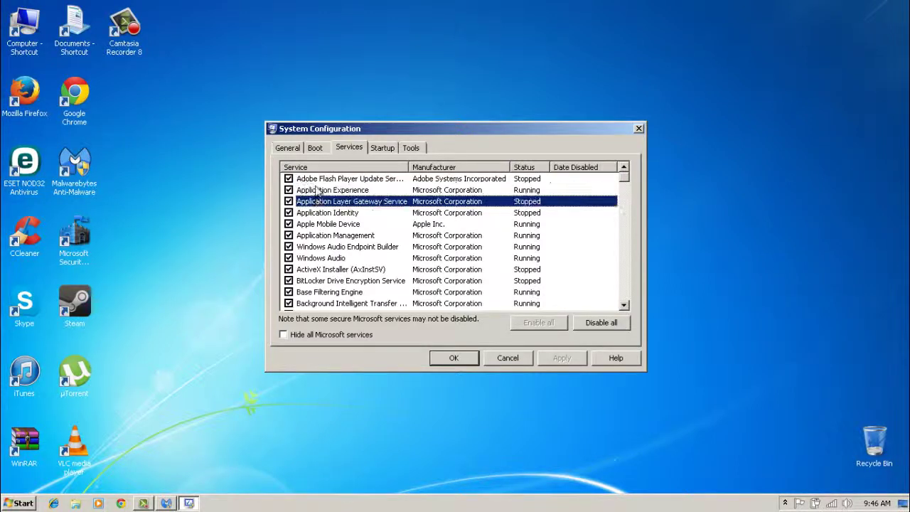
key(Up)
key(Up)
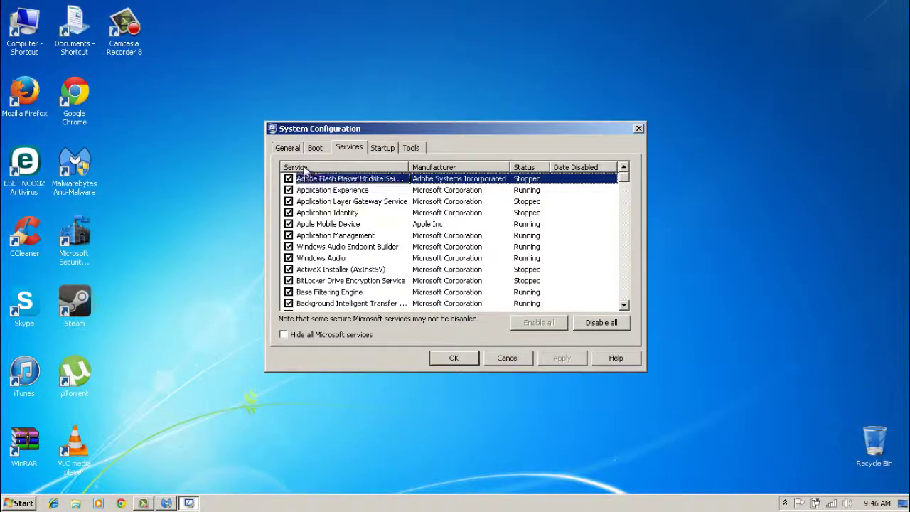
click(305, 169)
key(Up)
key(Up)
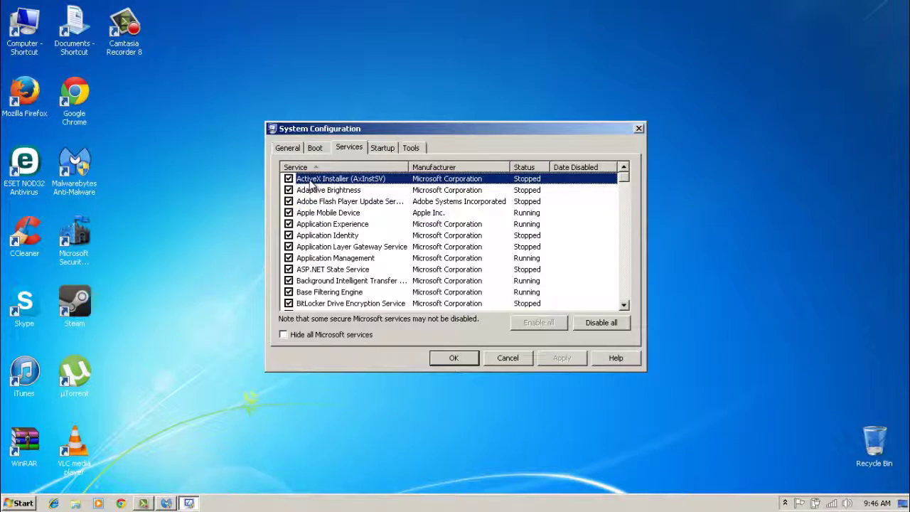
key(Down)
key(Down)
key(Down)
key(Down)
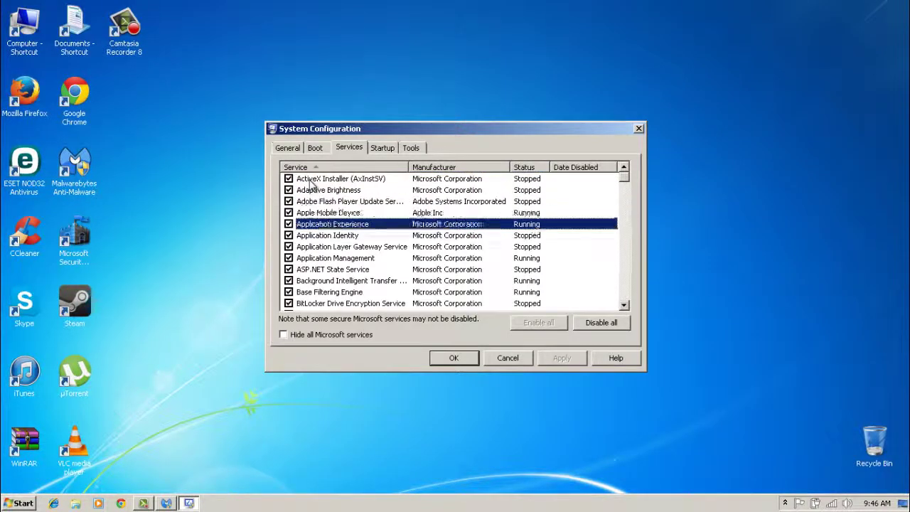